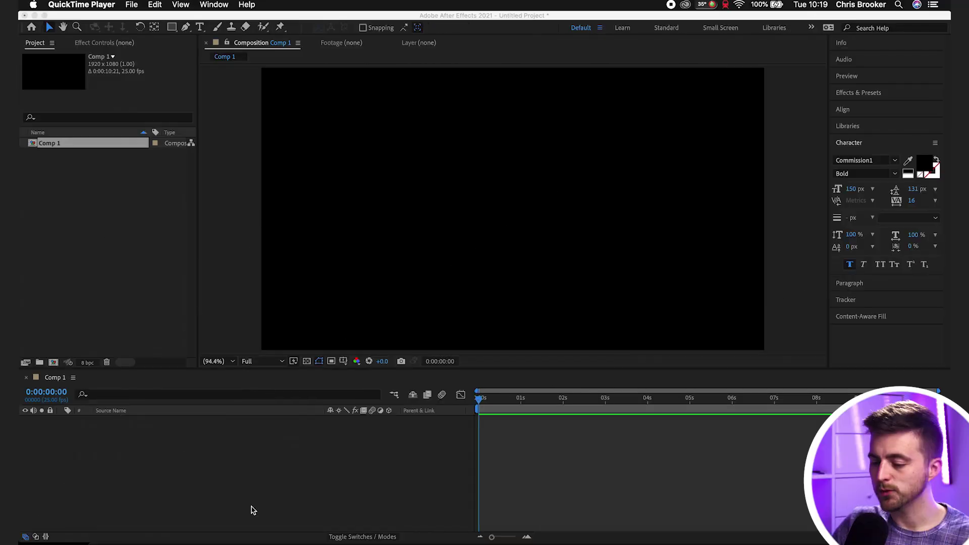
Step: Bring the After Effects window with the empty 1920 x 1080 Comp 1 into focus
{"action": "left_click", "coordinate": [252, 509]}
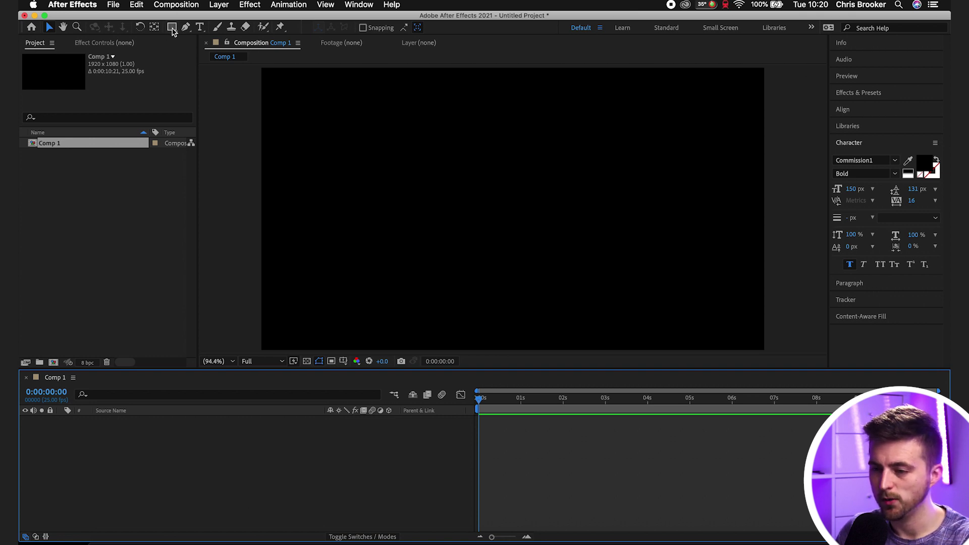
Step: Choose the Pen tool and set new shapes to no fill with a solid 35 px stroke
{"action": "left_click", "coordinate": [187, 28]}
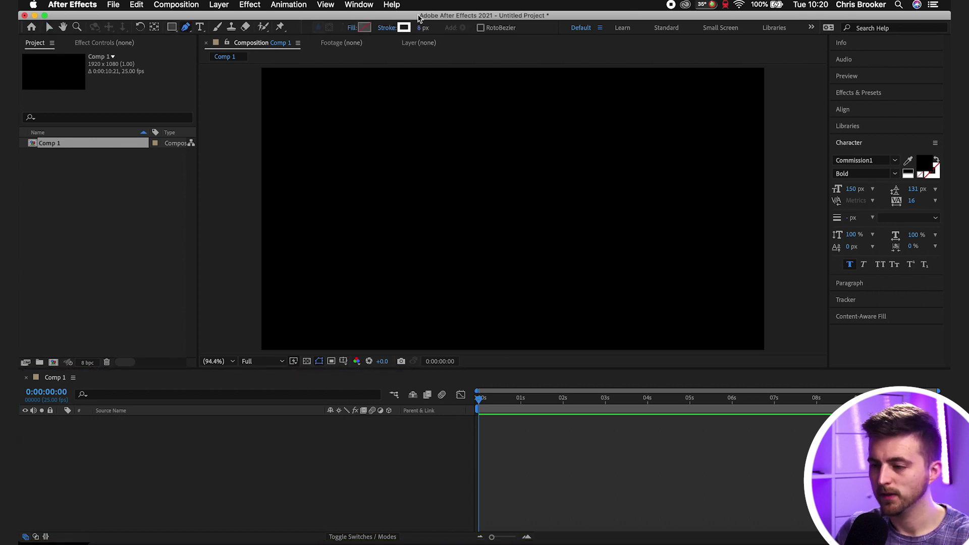
{"action": "left_click", "coordinate": [350, 27]}
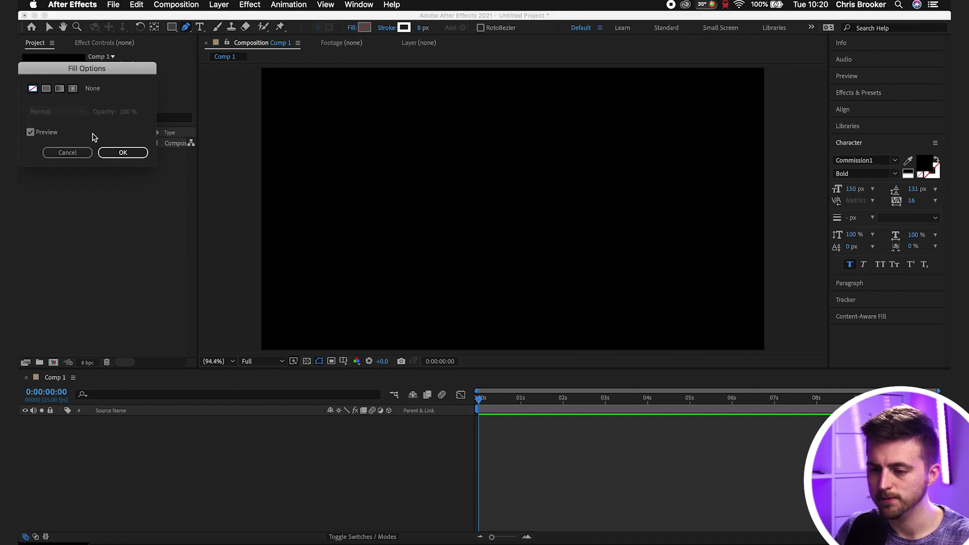
{"action": "left_click", "coordinate": [109, 152]}
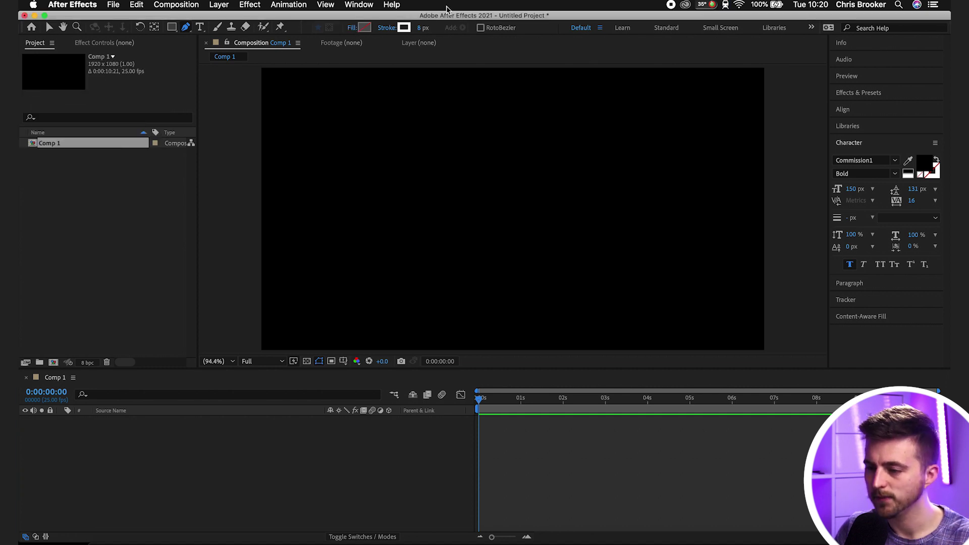
{"action": "left_click", "coordinate": [387, 28]}
{"action": "left_click", "coordinate": [46, 89]}
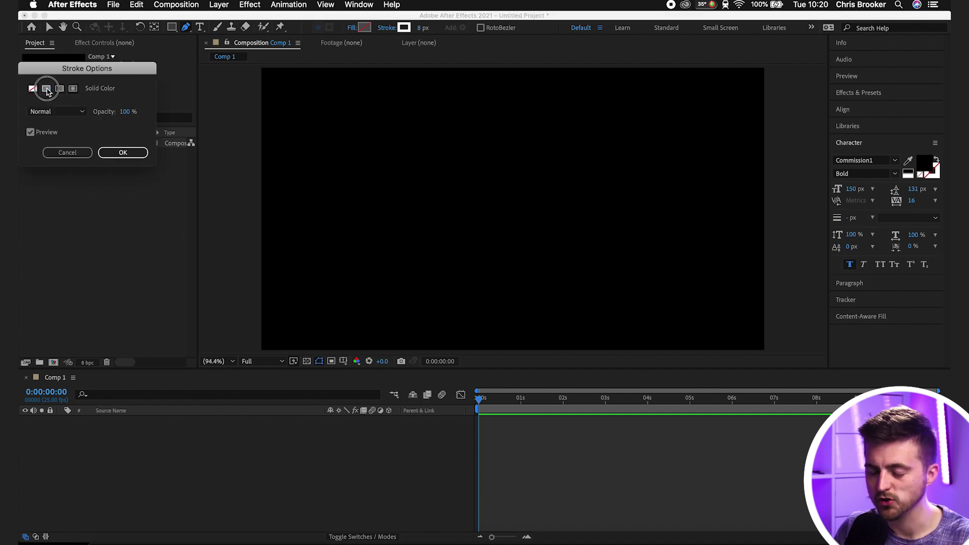
{"action": "left_click", "coordinate": [129, 158]}
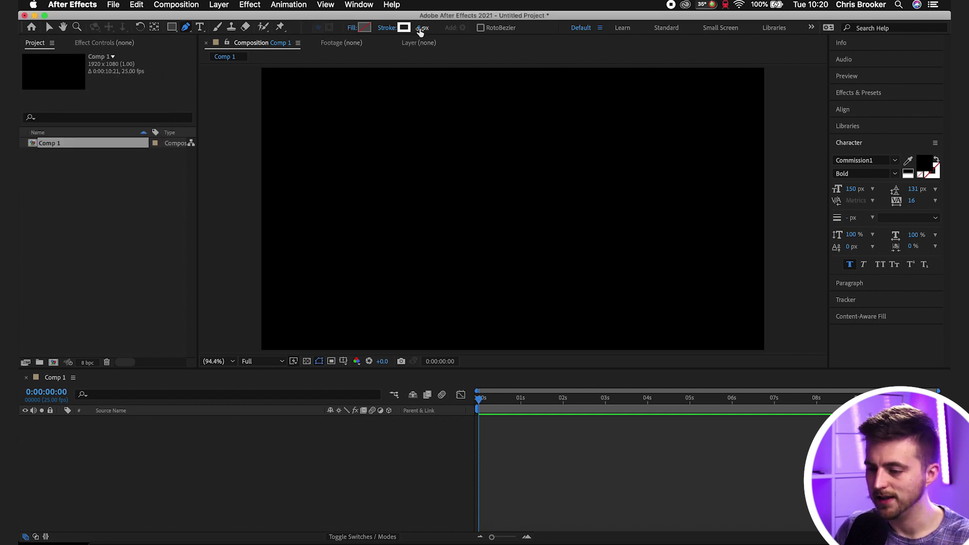
{"action": "mouse_move", "coordinate": [420, 30]}
{"action": "left_mouse_down"}
{"action": "mouse_move", "coordinate": [443, 31]}
{"action": "mouse_move", "coordinate": [411, 32]}
{"action": "mouse_move", "coordinate": [427, 35]}
{"action": "left_mouse_up"}
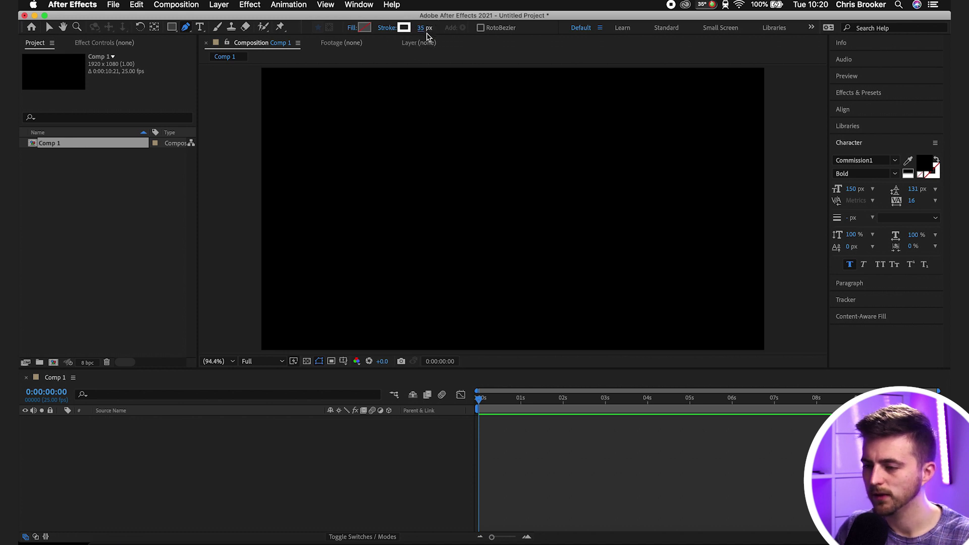
Step: Draw a diagonal line from lower left to upper right with the Pen tool
{"action": "left_click", "coordinate": [362, 295]}
{"action": "left_click", "coordinate": [647, 130]}
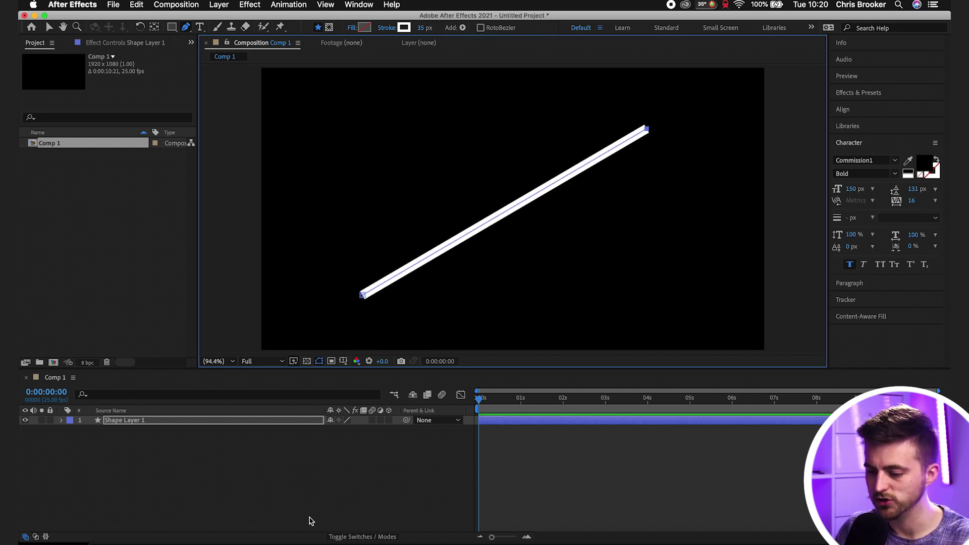
{"action": "left_click", "coordinate": [383, 468]}
Step: Expand Shape Layer 1 and add Trim Paths to its contents
{"action": "left_click", "coordinate": [243, 422]}
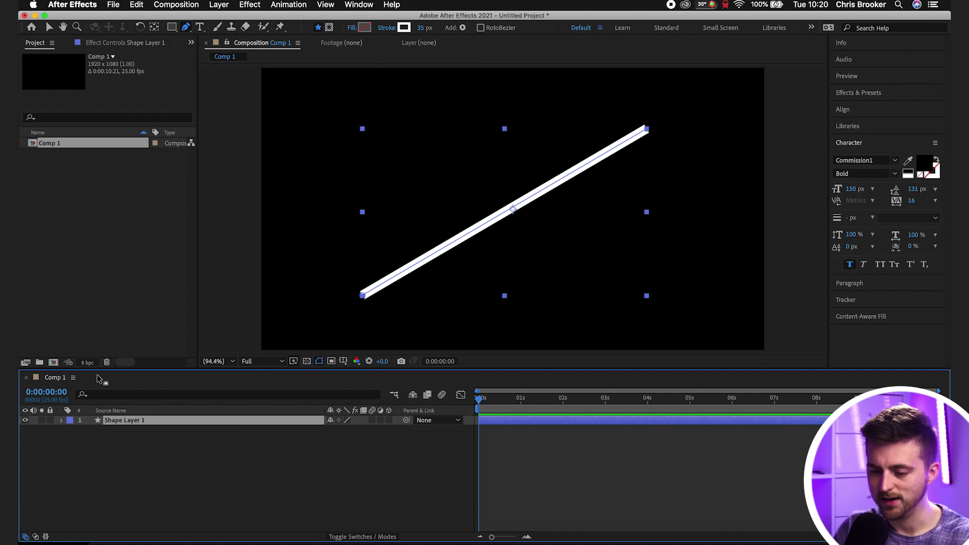
{"action": "left_click", "coordinate": [62, 421]}
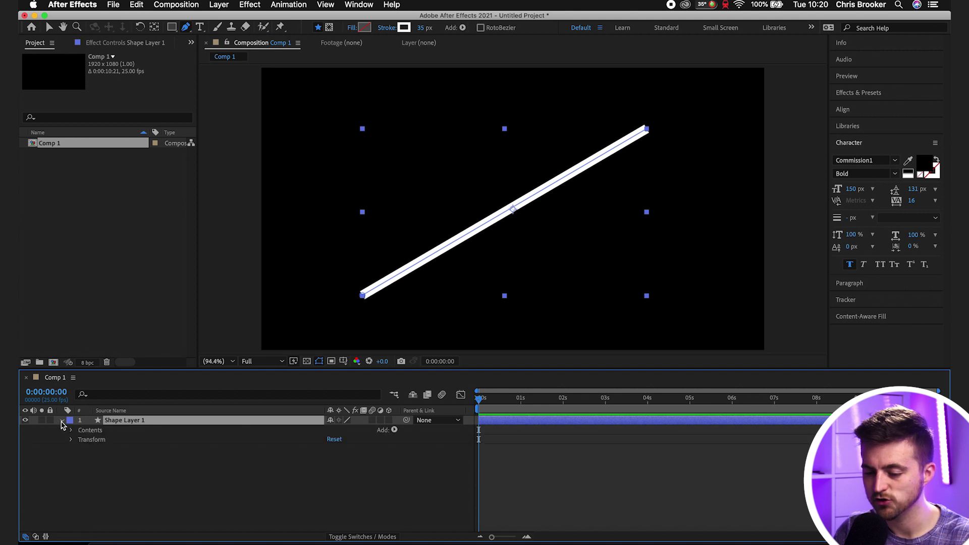
{"action": "left_click", "coordinate": [395, 431]}
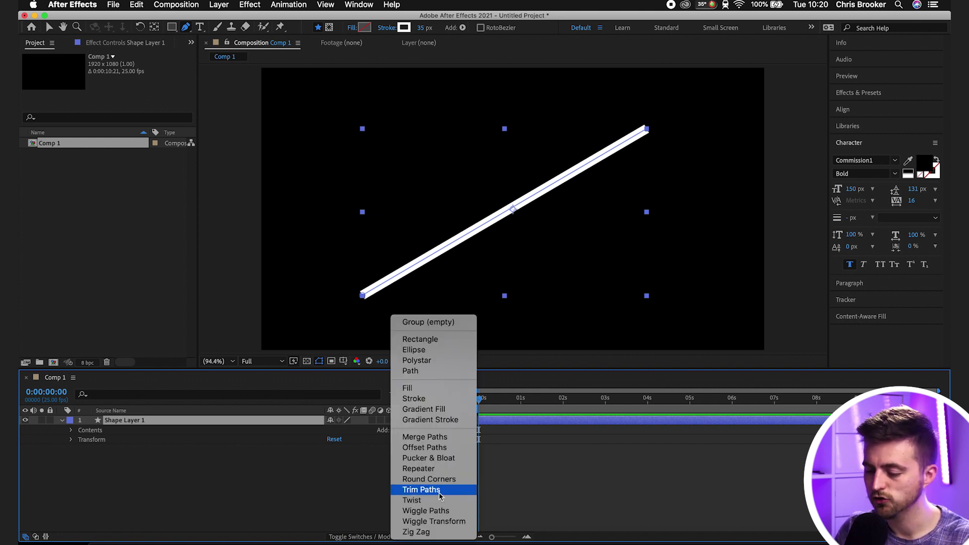
{"action": "left_click", "coordinate": [422, 491]}
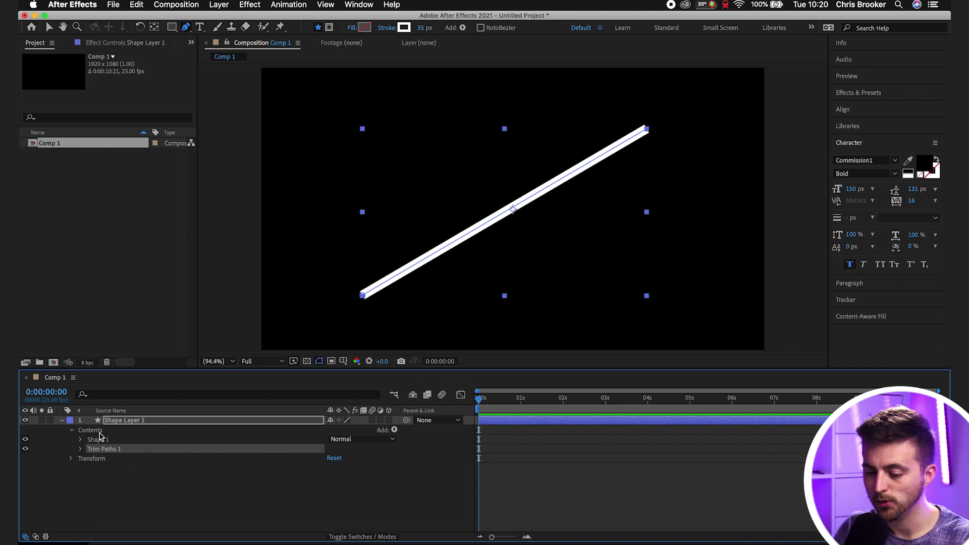
Step: Keyframe Trim Paths Start from 100% at 0:00 to 0% at about 1:01
{"action": "left_click", "coordinate": [80, 449]}
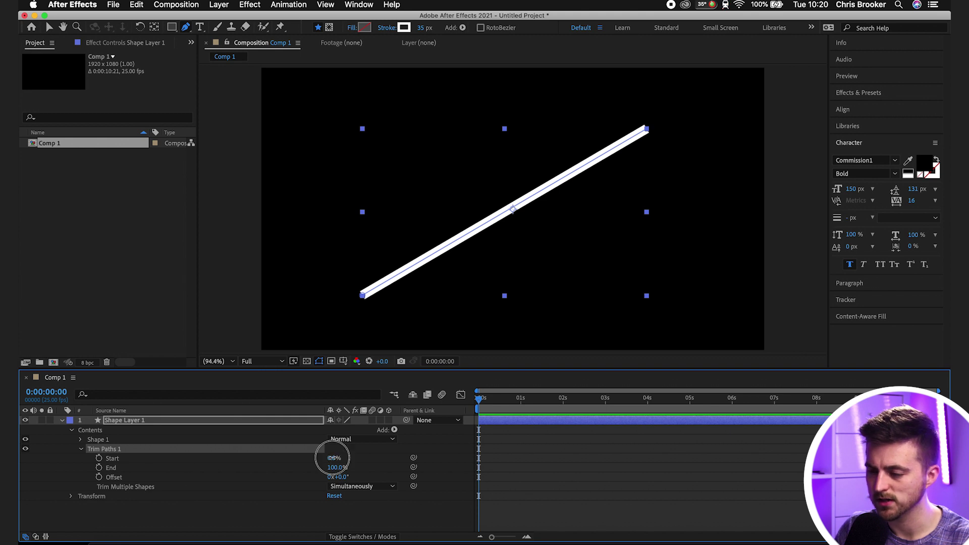
{"action": "left_click_drag", "start_coordinate": [334, 458], "coordinate": [402, 456]}
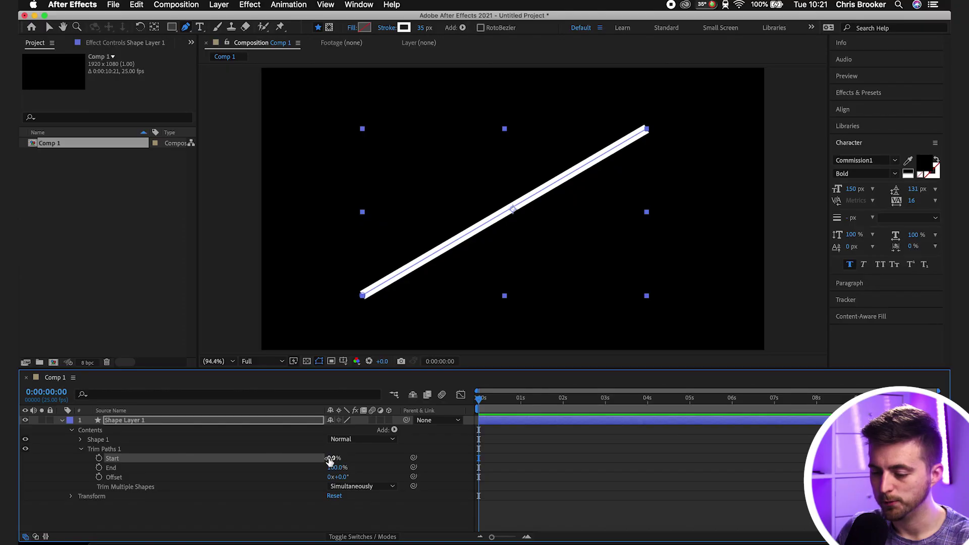
{"action": "left_click_drag", "start_coordinate": [329, 461], "coordinate": [396, 461]}
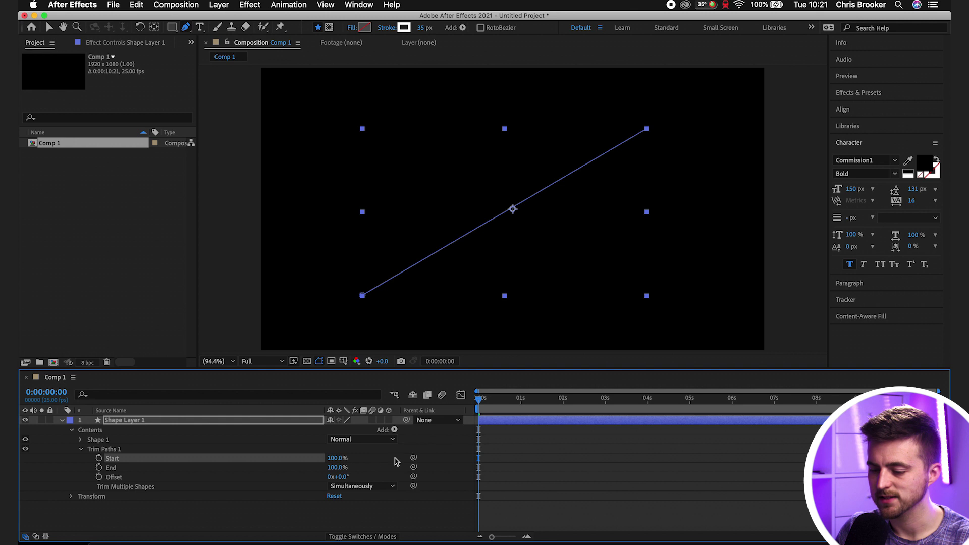
{"action": "left_click", "coordinate": [99, 459]}
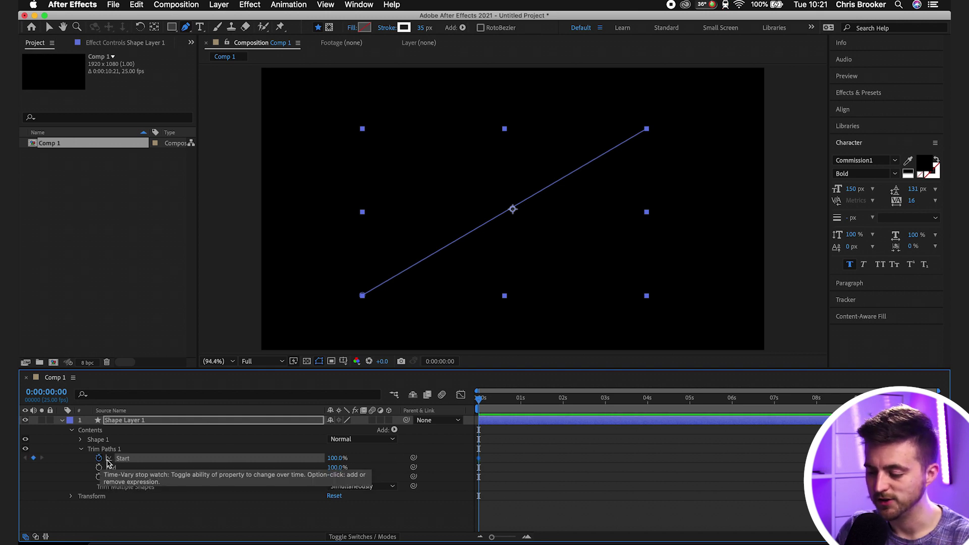
{"action": "left_click_drag", "start_coordinate": [490, 402], "coordinate": [523, 399]}
{"action": "left_click_drag", "start_coordinate": [335, 458], "coordinate": [205, 469]}
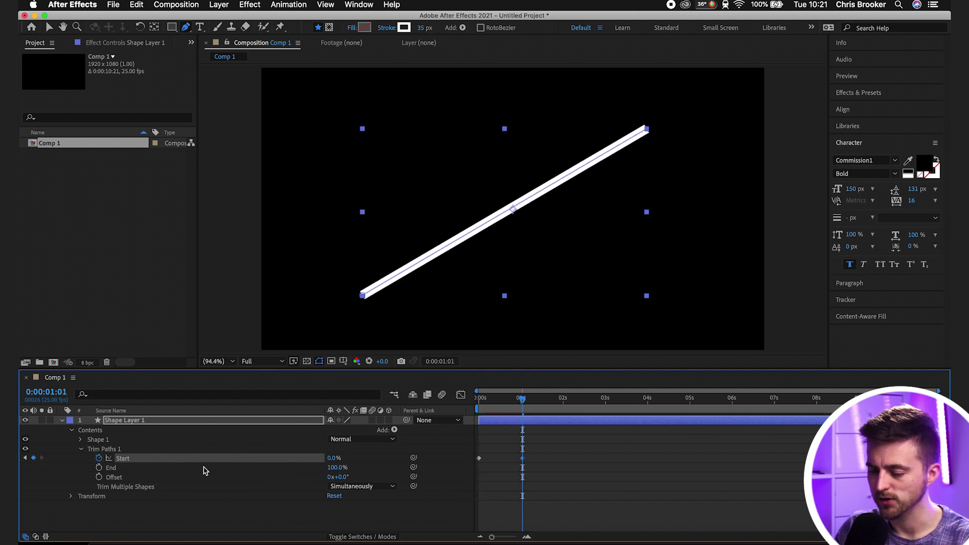
{"action": "left_click", "coordinate": [525, 401]}
Step: Keyframe Trim Paths End from 100% at 1:22 to 0% at 2:22
{"action": "left_click_drag", "start_coordinate": [526, 401], "coordinate": [558, 399]}
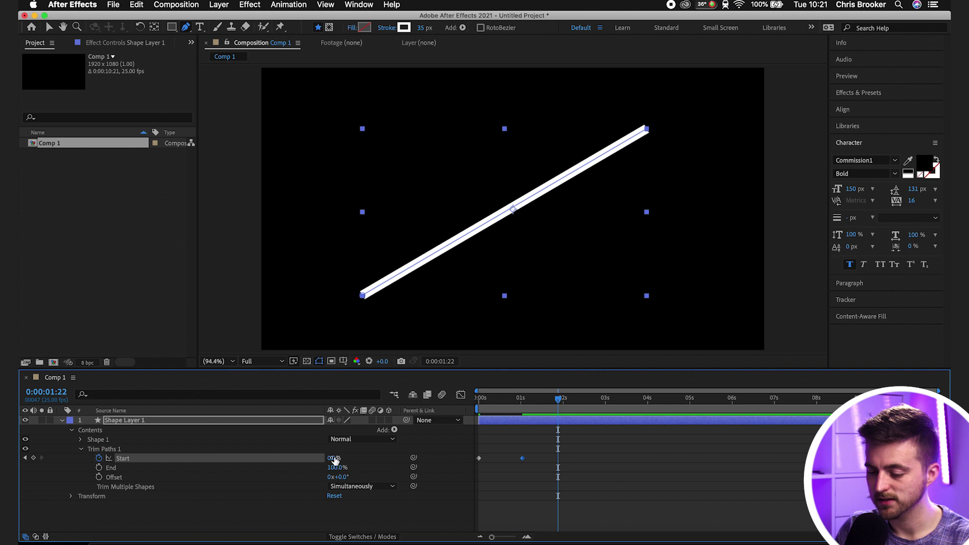
{"action": "left_click", "coordinate": [98, 468]}
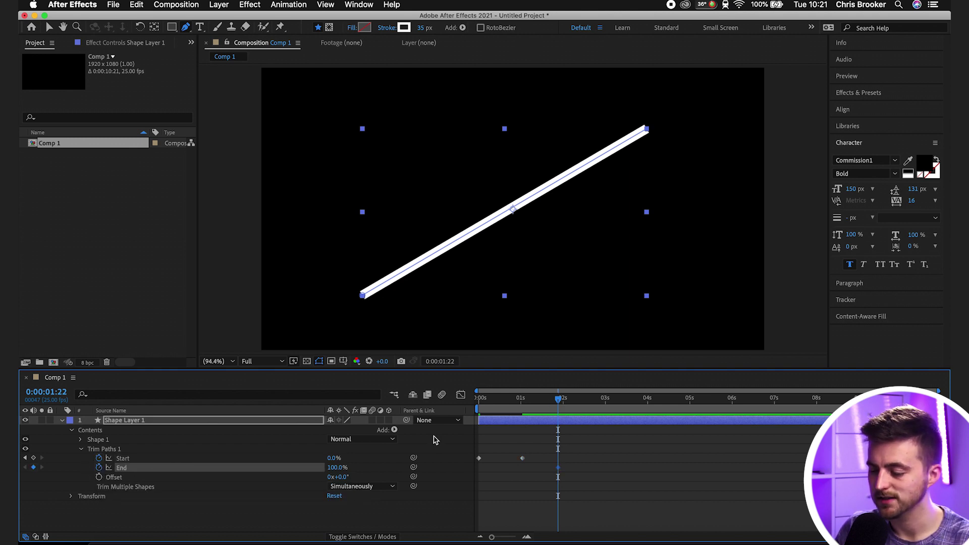
{"action": "left_click_drag", "start_coordinate": [559, 409], "coordinate": [601, 404]}
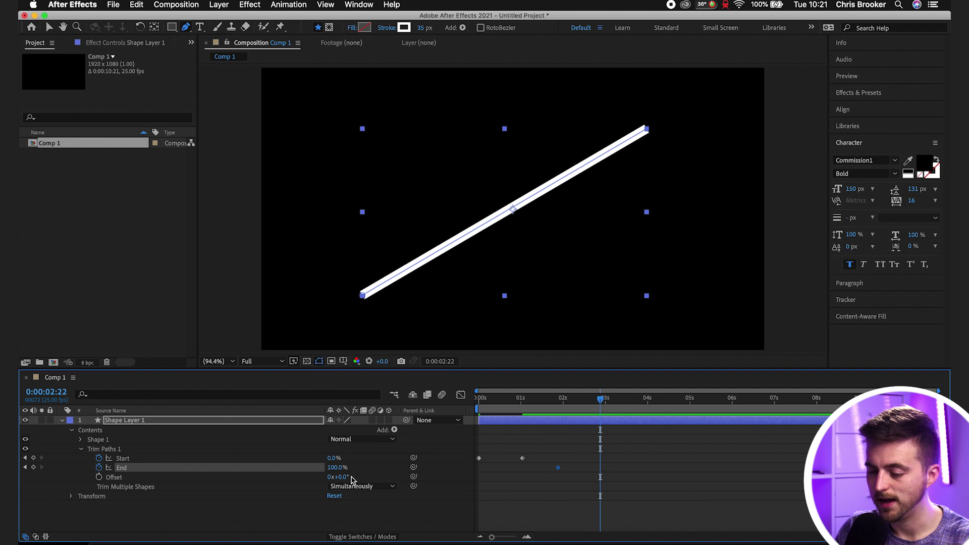
{"action": "left_click_drag", "start_coordinate": [339, 468], "coordinate": [191, 480]}
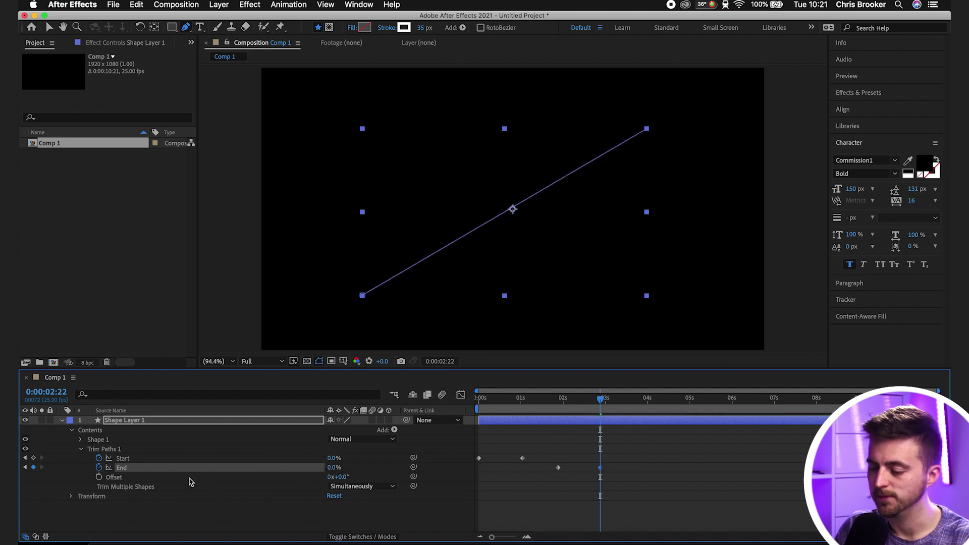
{"action": "left_click", "coordinate": [552, 401]}
{"action": "key", "text": "Home"}
{"action": "key", "text": "space"}
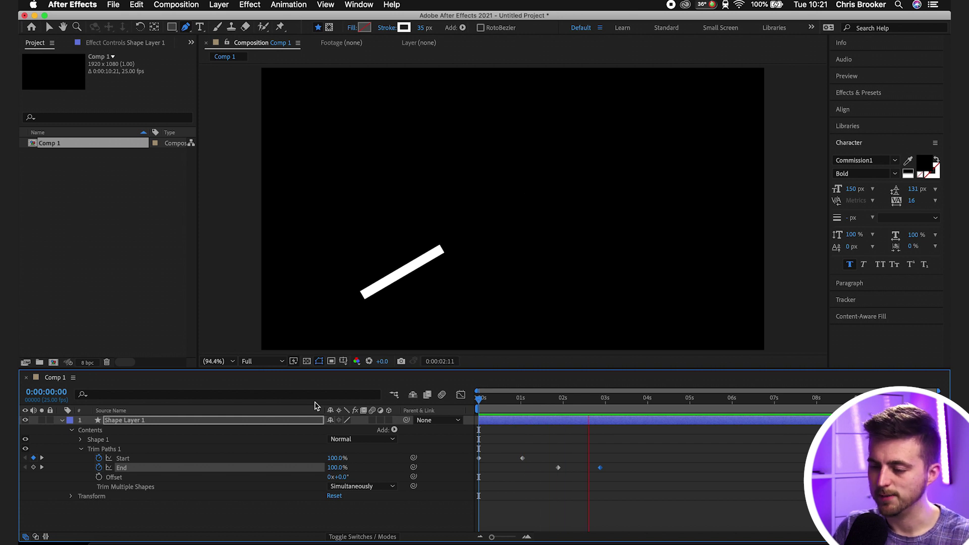
{"action": "key", "text": "space"}
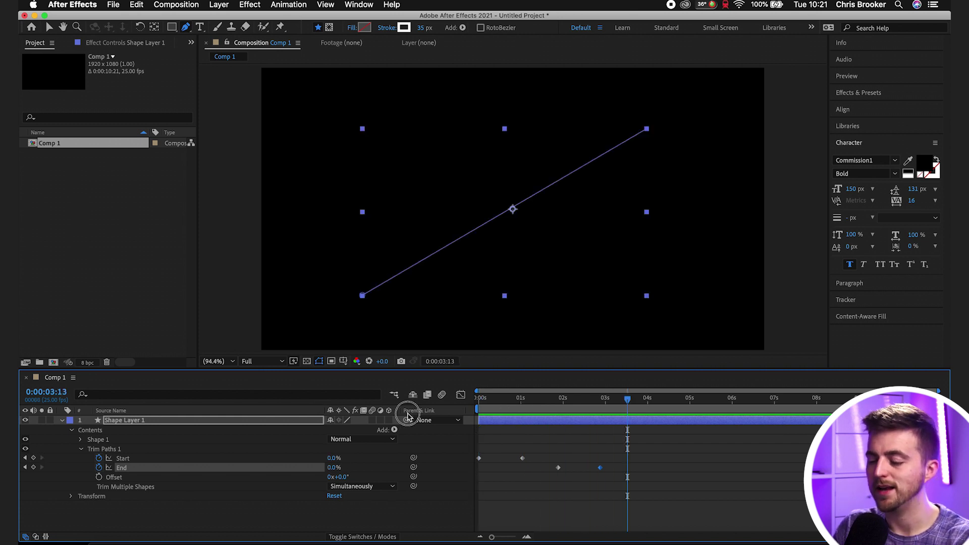
{"action": "key", "text": "Home"}
{"action": "key", "text": "space"}
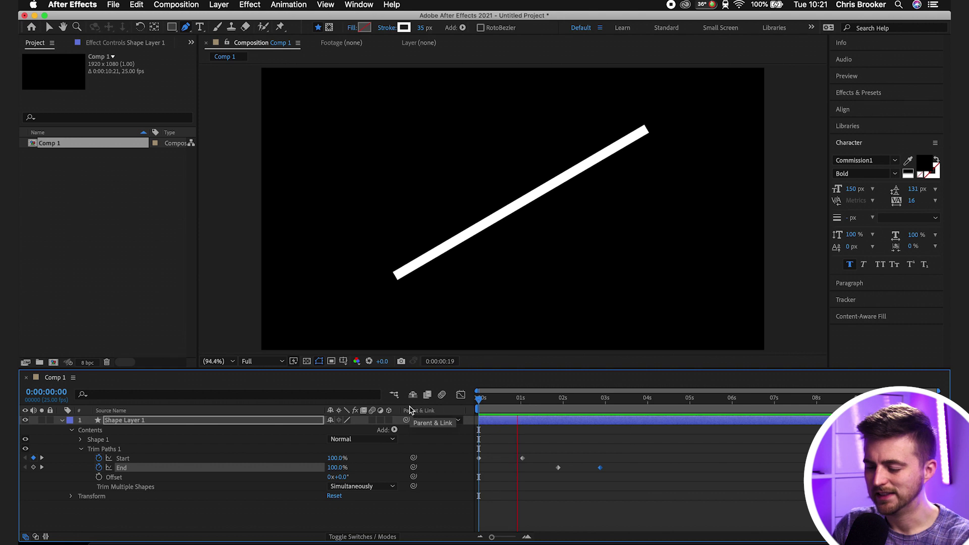
{"action": "key", "text": "space"}
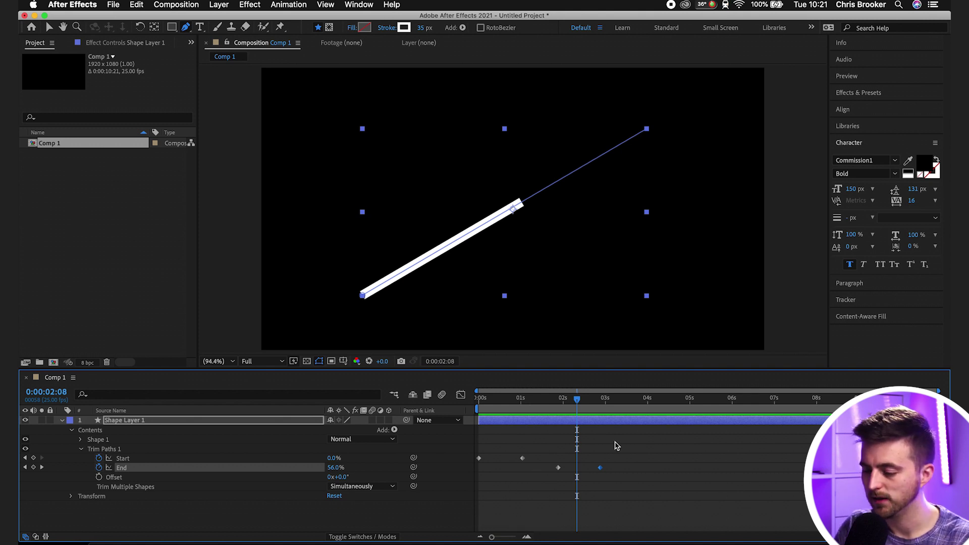
Step: Apply Easy Ease to the four selected Start and End keyframes
{"action": "left_click_drag", "start_coordinate": [647, 439], "coordinate": [459, 489]}
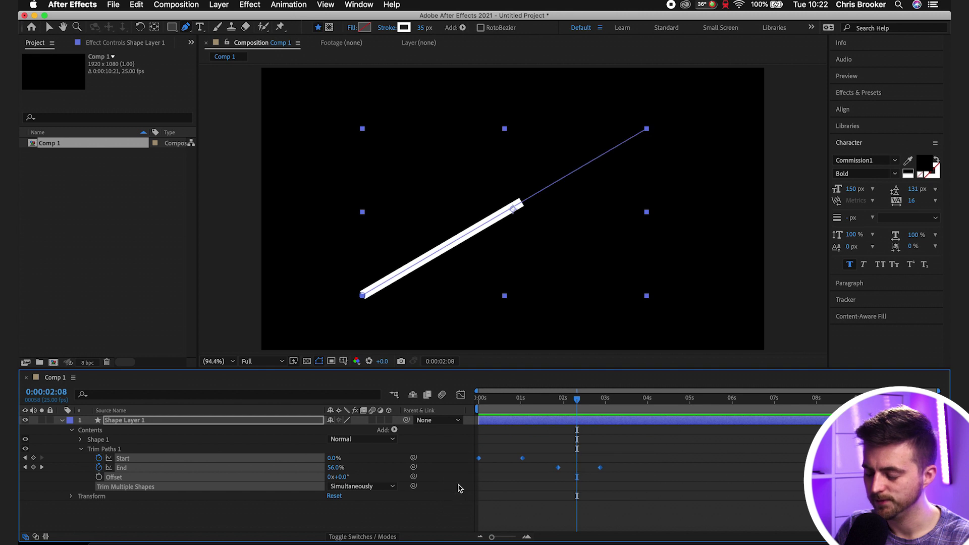
{"action": "right_click", "coordinate": [522, 460]}
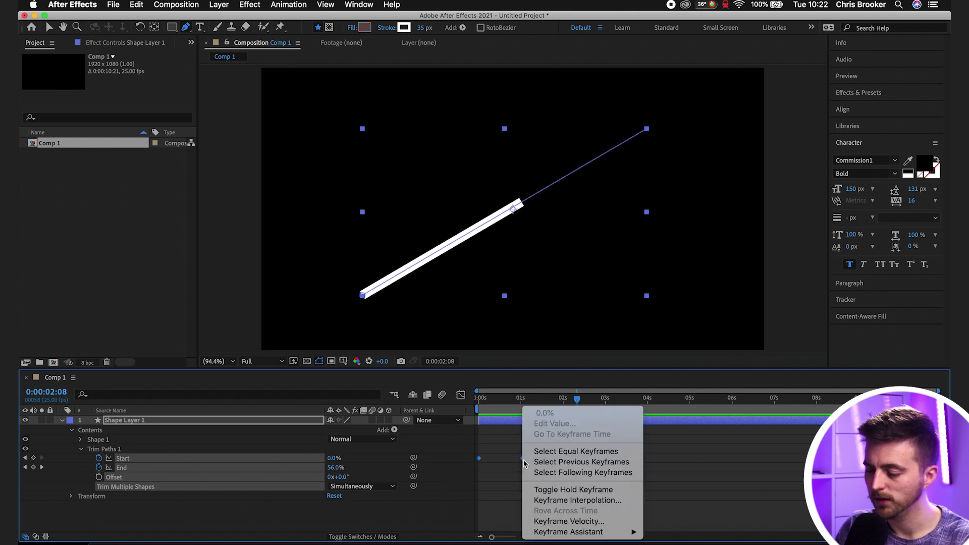
{"action": "mouse_move", "coordinate": [601, 536]}
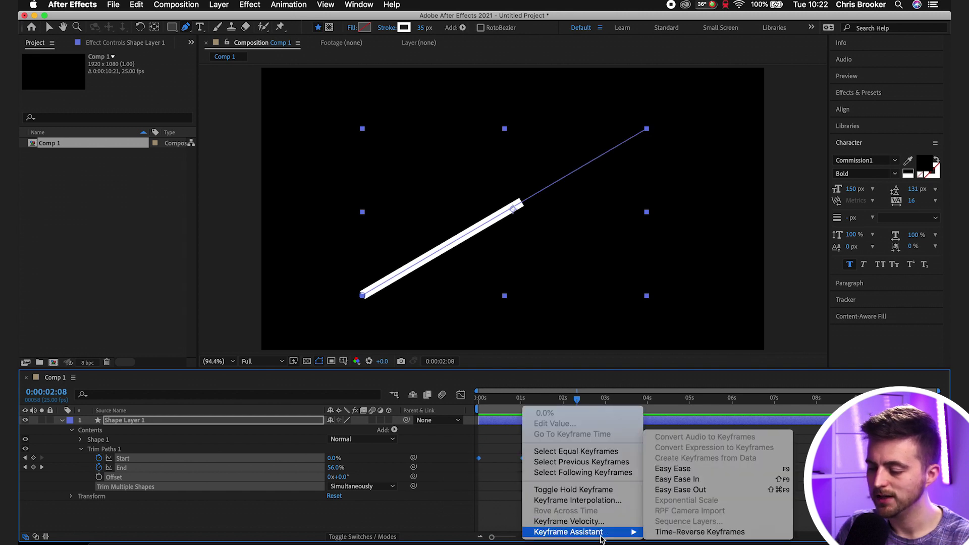
{"action": "left_click", "coordinate": [674, 469]}
Step: Preview the eased line animation, replaying it from a later playhead position
{"action": "key", "text": "space"}
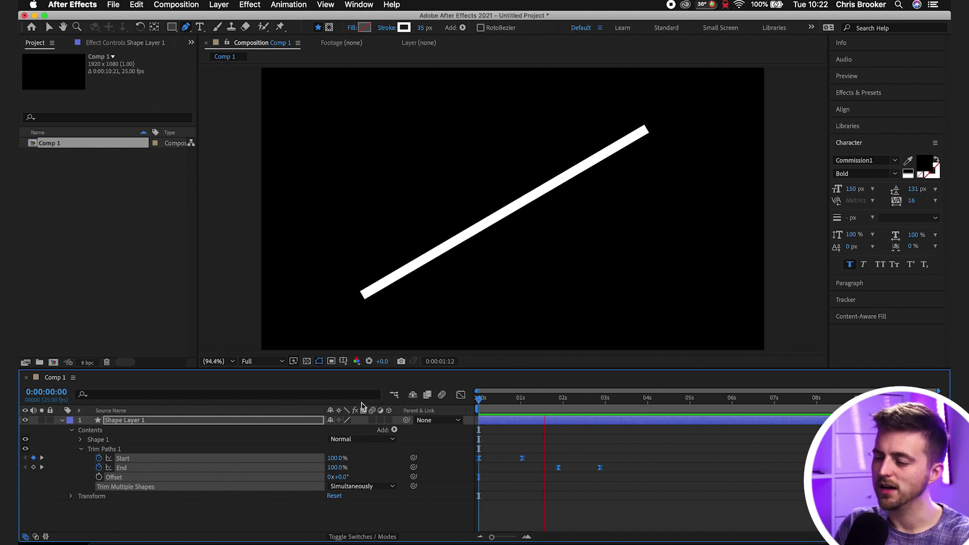
{"action": "key", "text": "space"}
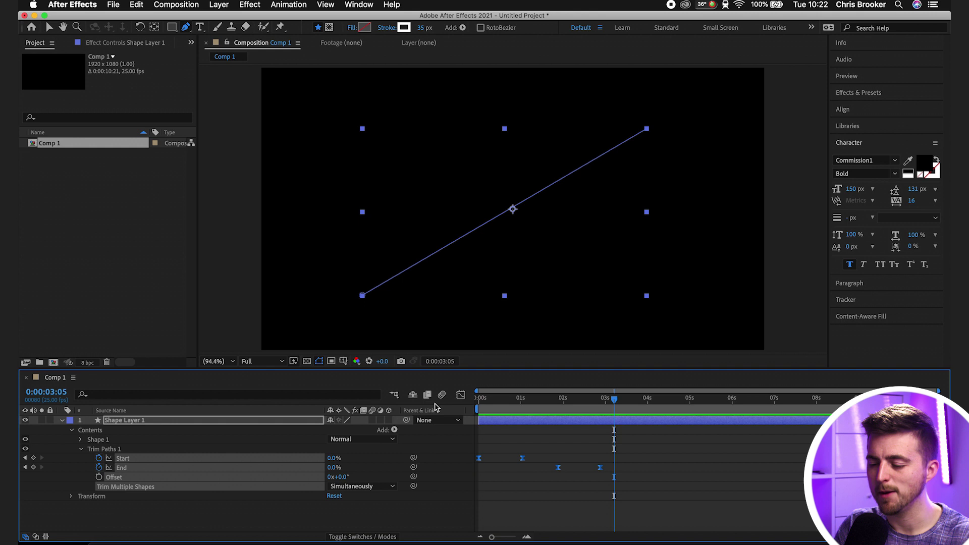
{"action": "left_click", "coordinate": [536, 408]}
{"action": "key", "text": "space"}
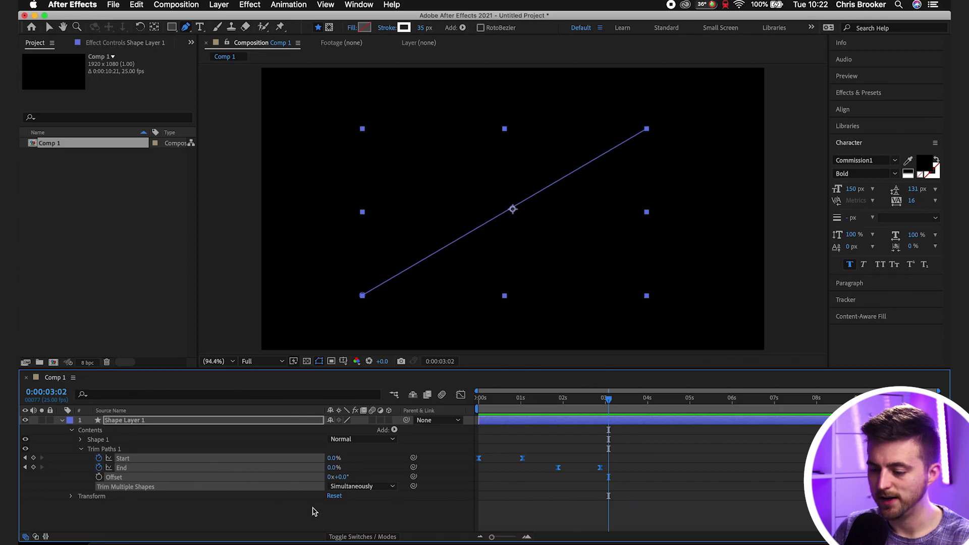
Step: Draw a circle in the centre of the composition with the Ellipse tool
{"action": "left_click", "coordinate": [312, 512]}
{"action": "left_click_drag", "start_coordinate": [172, 26], "coordinate": [193, 49]}
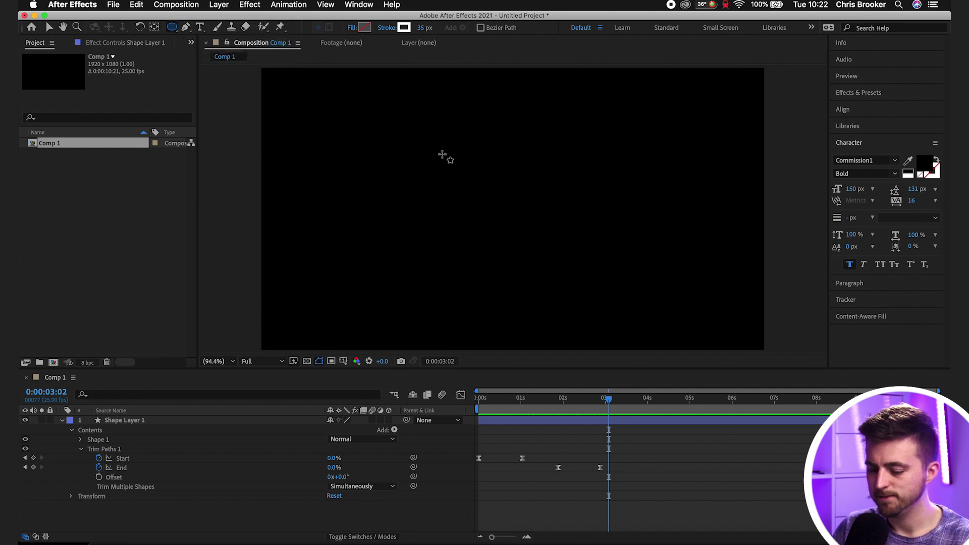
{"action": "left_click_drag", "start_coordinate": [420, 135], "coordinate": [586, 273]}
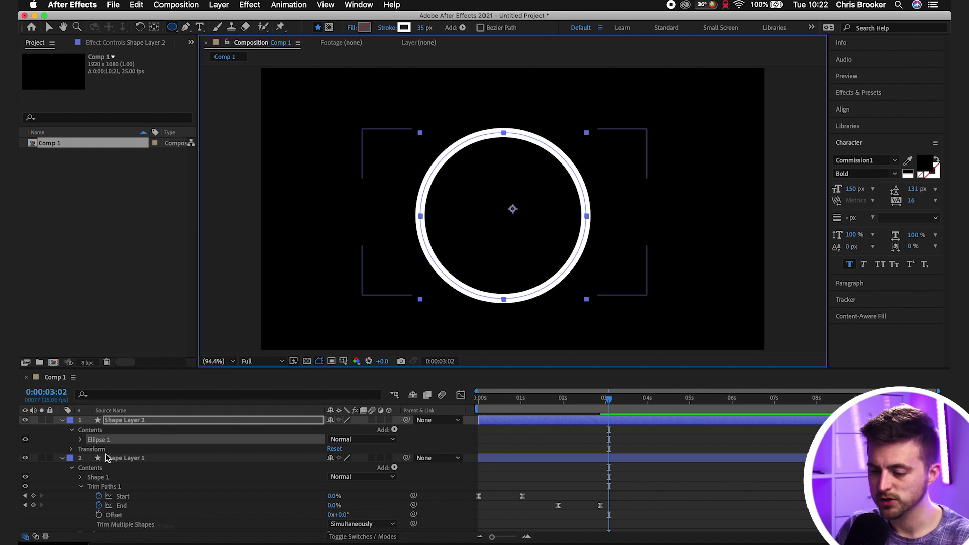
Step: Add Trim Paths to the circle's Shape Layer 2
{"action": "left_click", "coordinate": [171, 424]}
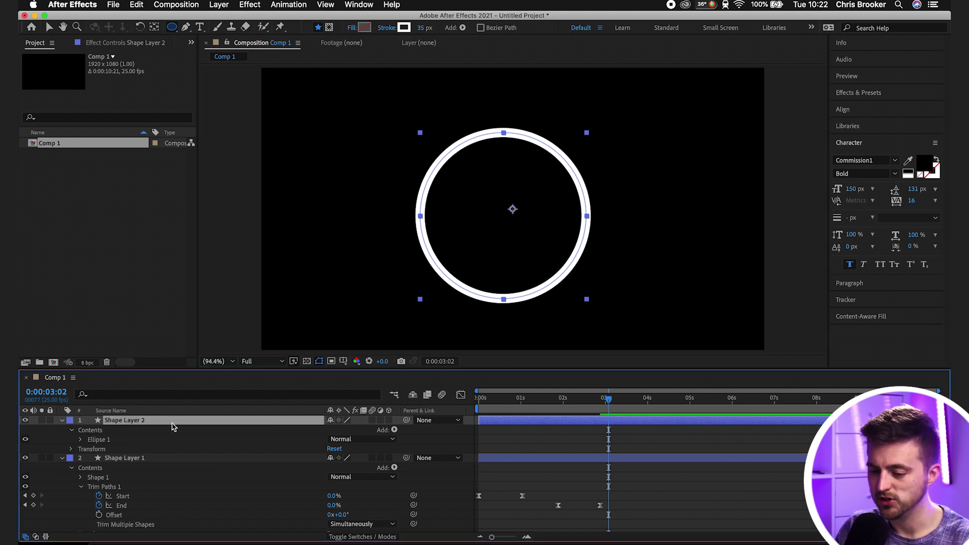
{"action": "left_click", "coordinate": [394, 429]}
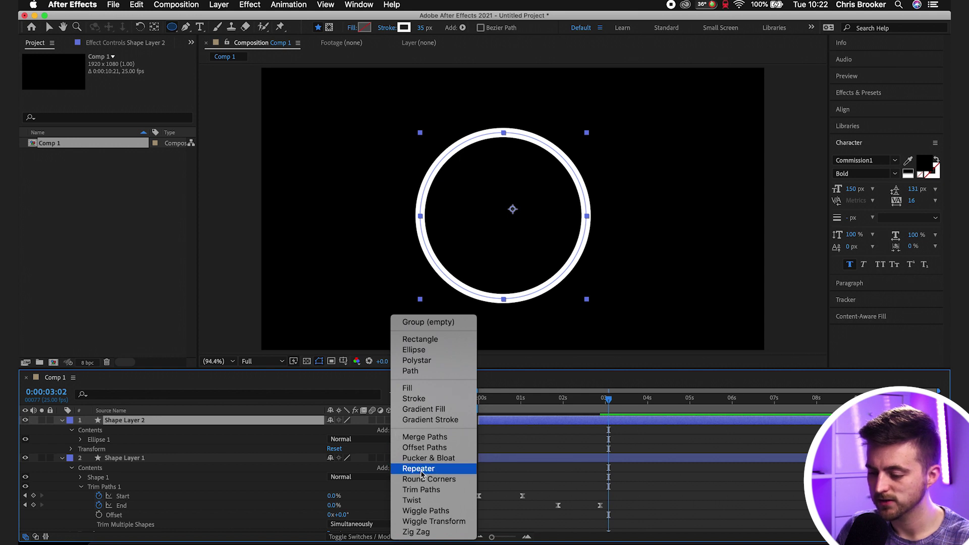
{"action": "left_click", "coordinate": [427, 491]}
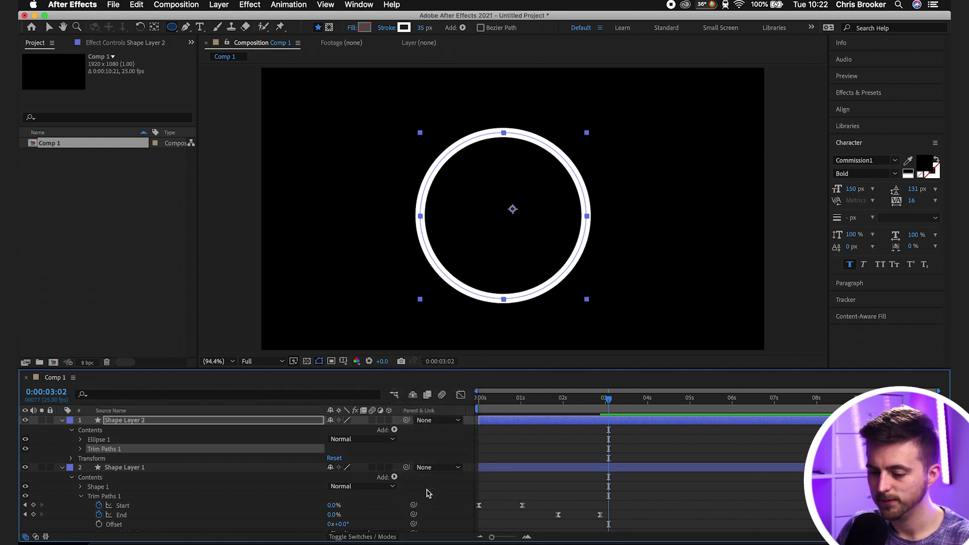
Step: Keyframe the circle's Start from 100% at 0:00 to 0% at about one second
{"action": "left_click", "coordinate": [81, 449]}
{"action": "left_click_drag", "start_coordinate": [518, 403], "coordinate": [436, 407]}
{"action": "left_click_drag", "start_coordinate": [334, 461], "coordinate": [519, 454]}
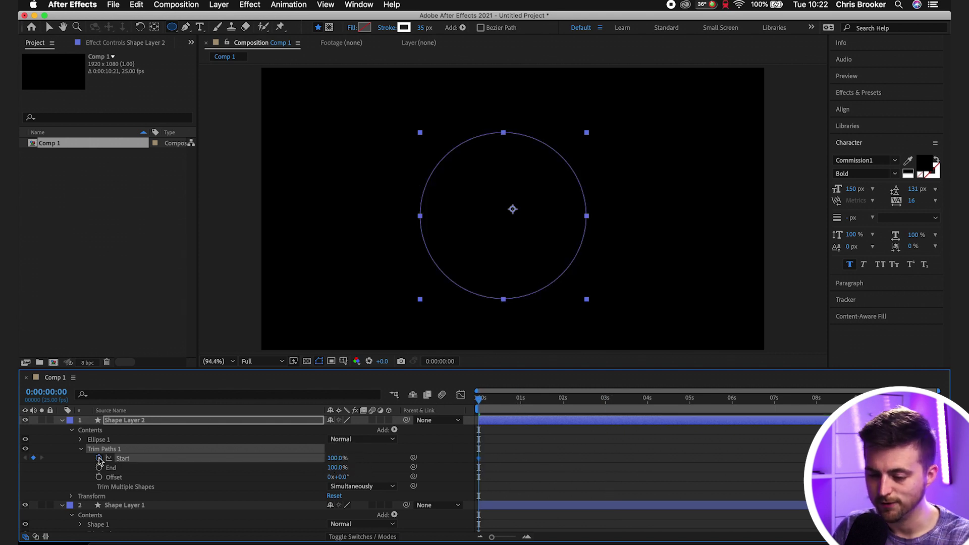
{"action": "left_click_drag", "start_coordinate": [502, 404], "coordinate": [524, 404]}
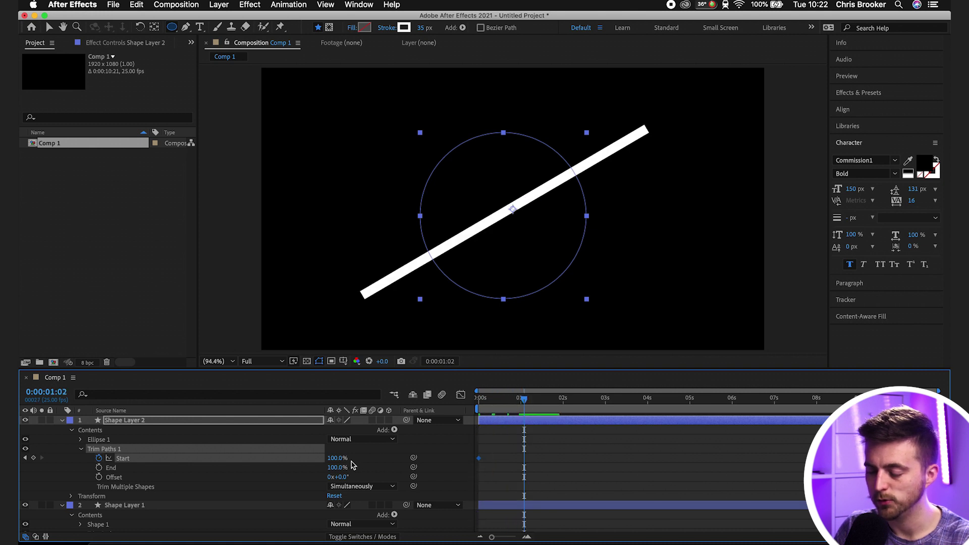
{"action": "left_click_drag", "start_coordinate": [339, 460], "coordinate": [191, 463]}
Step: Keyframe the circle's End from 100% at 1:23 to 0% at 3:00, then preview
{"action": "left_click_drag", "start_coordinate": [545, 406], "coordinate": [561, 402]}
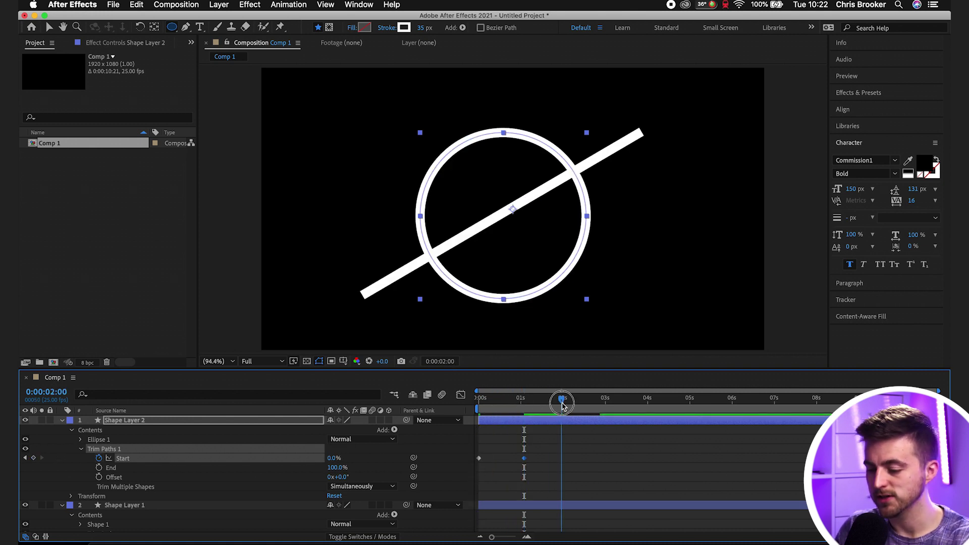
{"action": "left_click", "coordinate": [99, 468]}
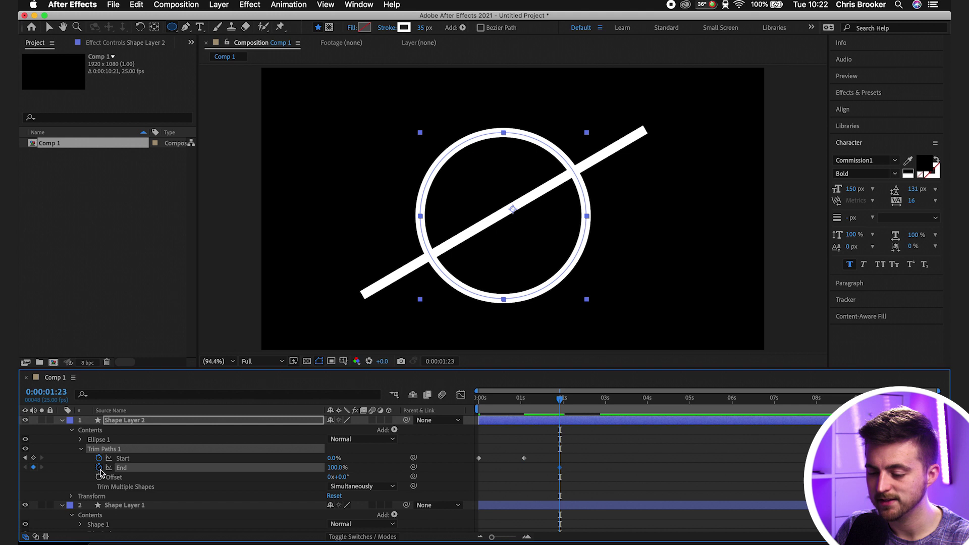
{"action": "left_click_drag", "start_coordinate": [590, 392], "coordinate": [605, 397]}
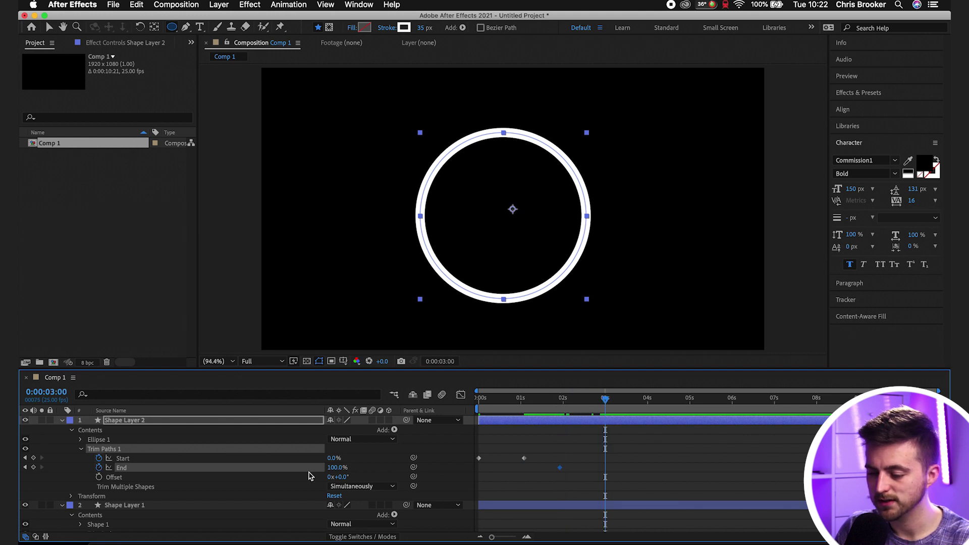
{"action": "left_click", "coordinate": [338, 468]}
{"action": "type", "text": "0"}
{"action": "key", "text": "Return"}
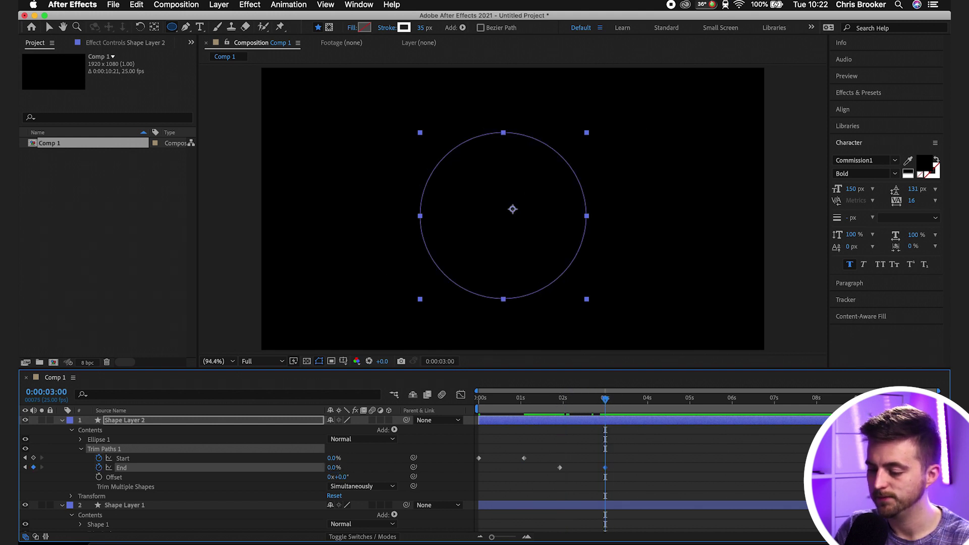
{"action": "left_click_drag", "start_coordinate": [587, 398], "coordinate": [446, 411]}
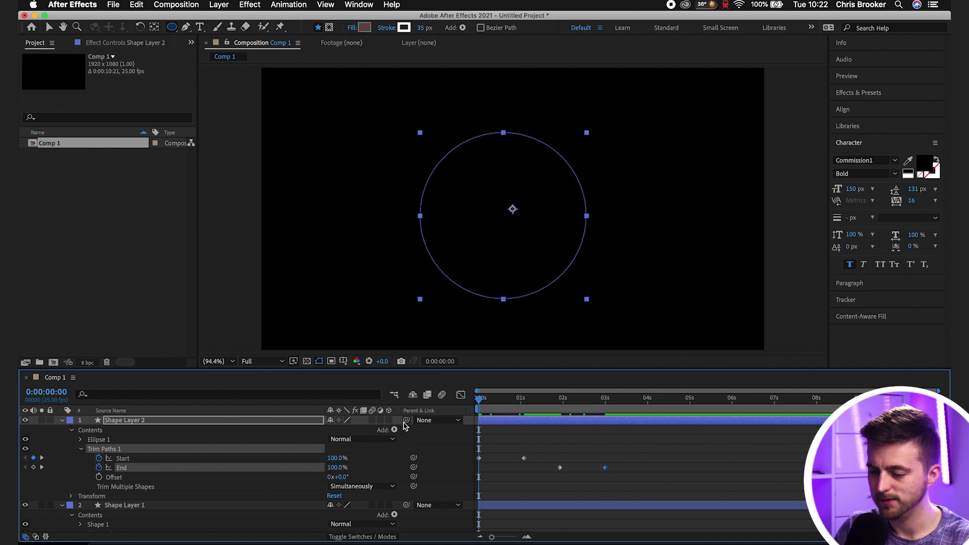
{"action": "key", "text": "space"}
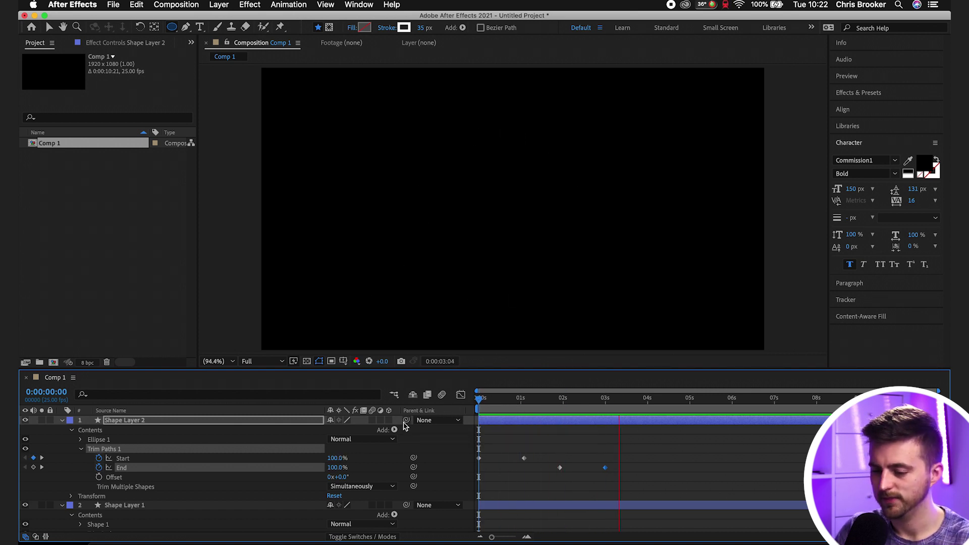
Step: Collapse Shape Layer 2, hide Shape Layer 1, and preview the circle alone
{"action": "key", "text": "space"}
{"action": "left_click", "coordinate": [62, 420]}
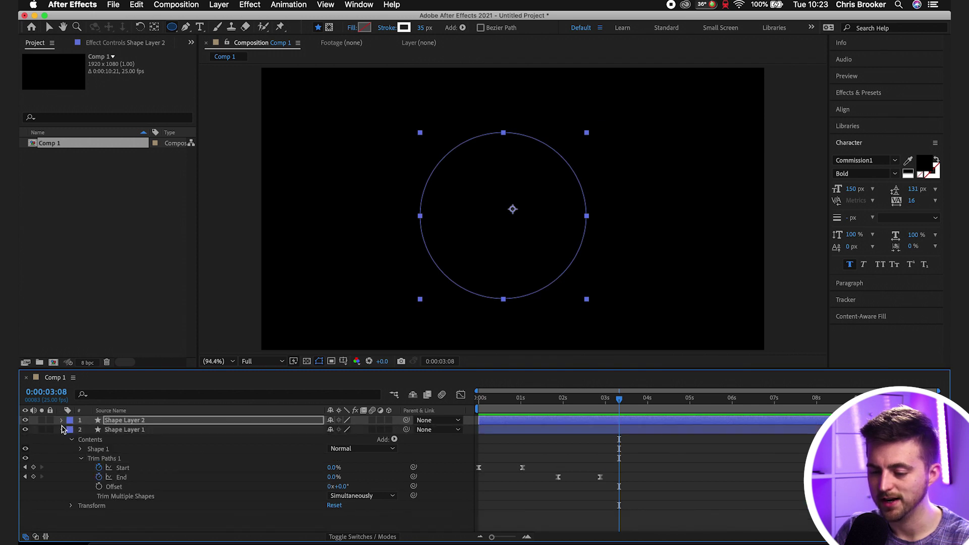
{"action": "left_click", "coordinate": [26, 430]}
{"action": "key", "text": "space"}
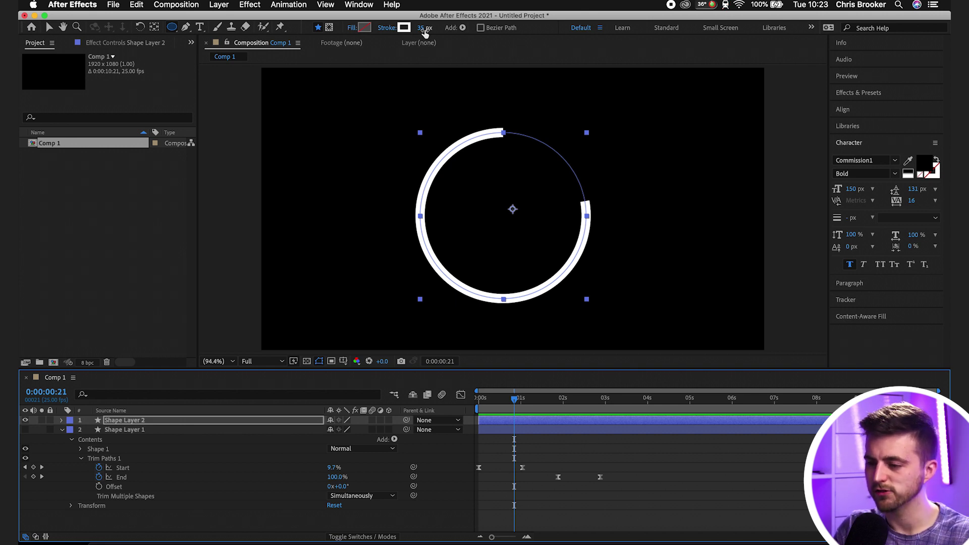
Step: Thicken the stroke width to 176 px and choose a blue stroke colour
{"action": "mouse_move", "coordinate": [425, 28]}
{"action": "left_mouse_down"}
{"action": "mouse_move", "coordinate": [485, 26]}
{"action": "mouse_move", "coordinate": [372, 41]}
{"action": "mouse_move", "coordinate": [478, 43]}
{"action": "mouse_move", "coordinate": [449, 44]}
{"action": "left_mouse_up"}
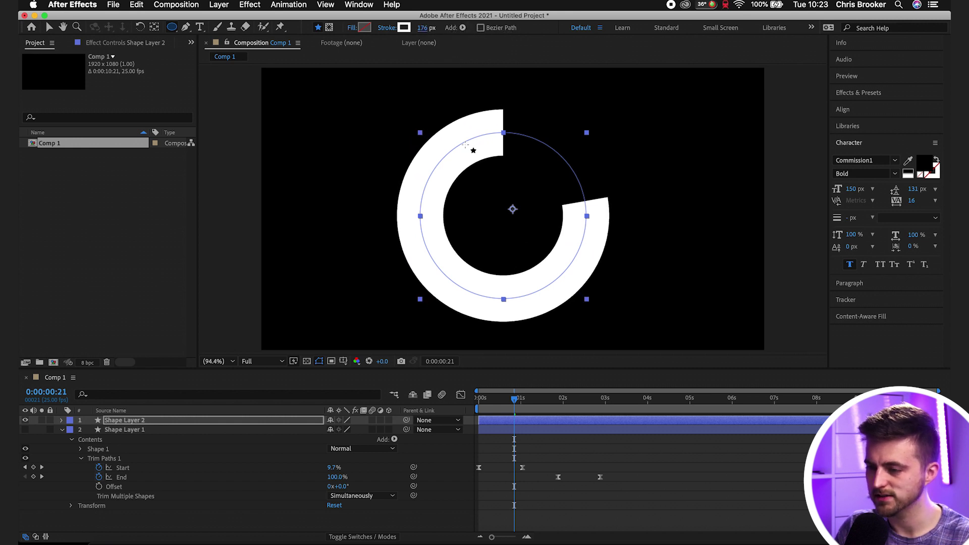
{"action": "left_click", "coordinate": [404, 28]}
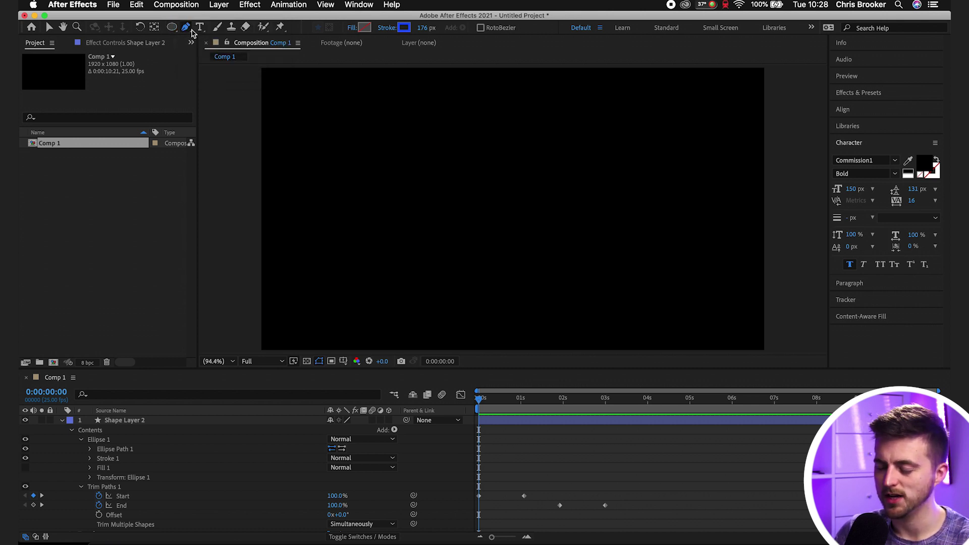
Step: Start Shape Layer 3 with a first point and a curved second point of a blue path
{"action": "left_click", "coordinate": [305, 202]}
{"action": "left_click_drag", "start_coordinate": [359, 132], "coordinate": [451, 137]}
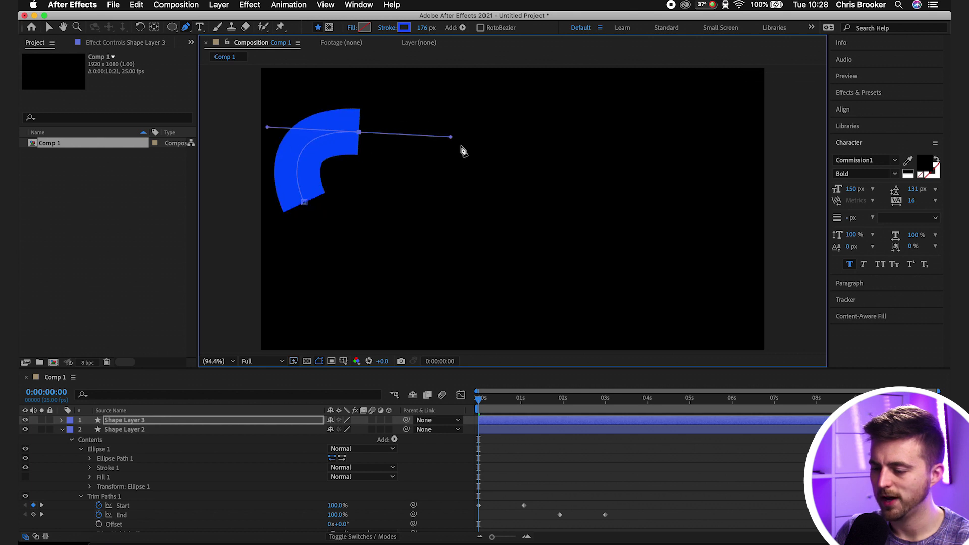